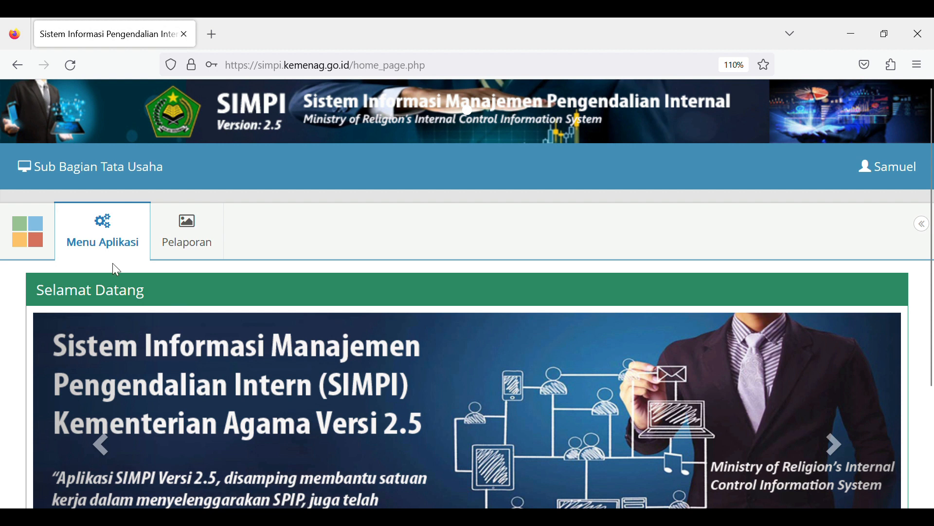
# - Look over the Menu Aplikasi and Pelaporan pages of the work unit at the default page zoom
pyautogui.scroll(-2, 112, 263)
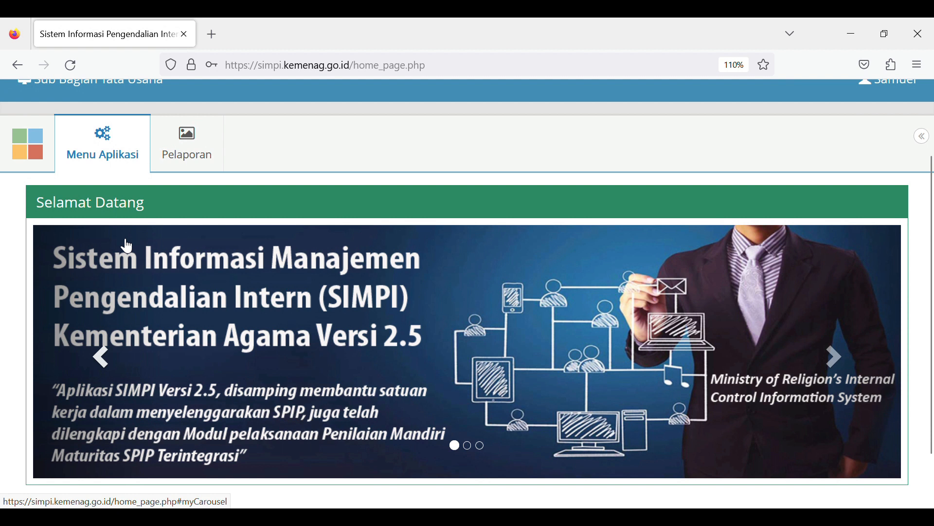
pyautogui.click(124, 168)
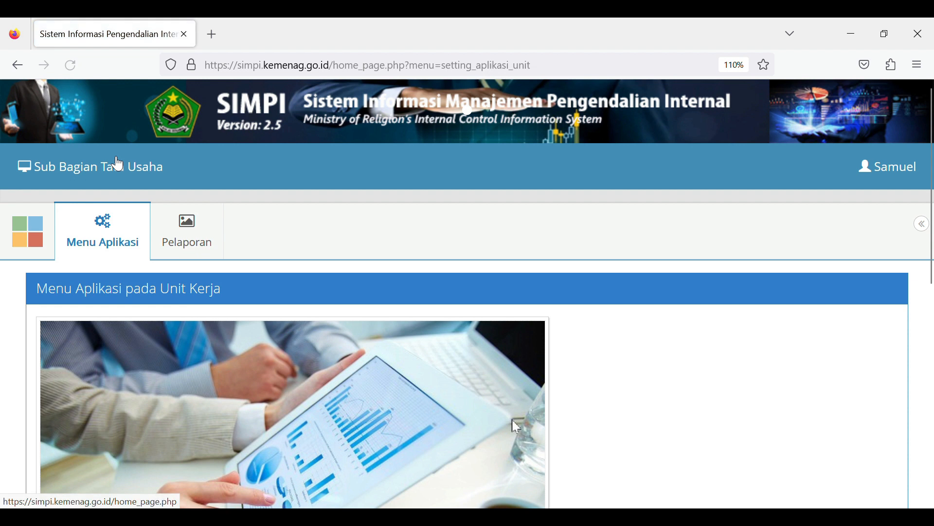
pyautogui.scroll(-7, 118, 165)
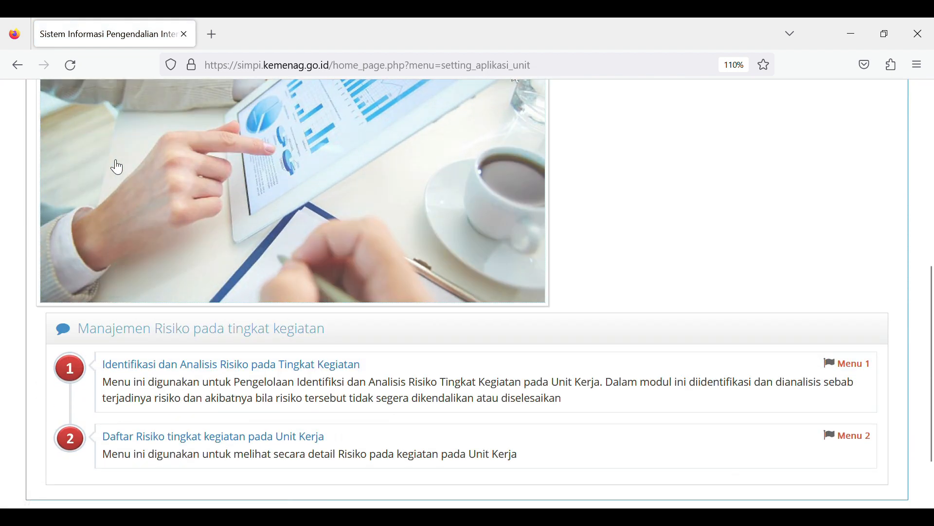
pyautogui.hotkey('ctrl', '0')
pyautogui.click(167, 184)
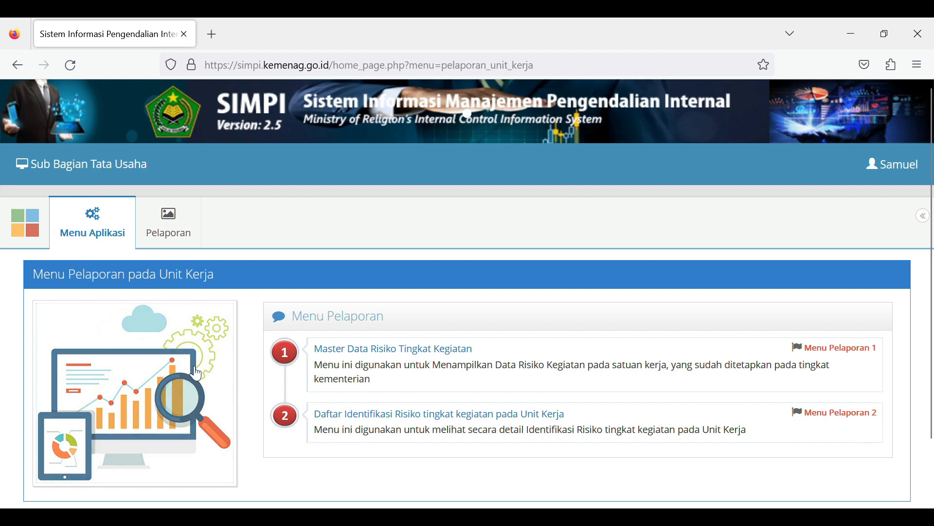
# - Open Identifikasi dan Analisis Risiko pada Tingkat Kegiatan from the work unit's application menu
pyautogui.click(100, 234)
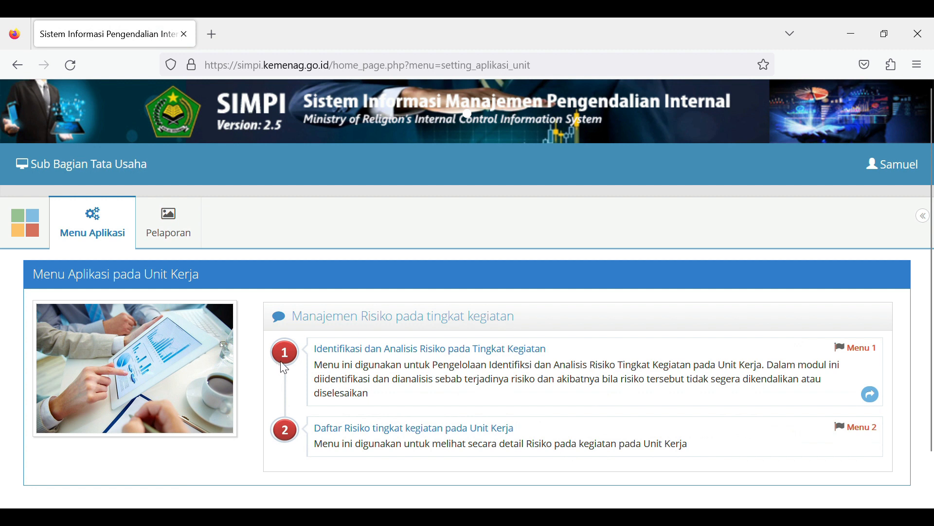
pyautogui.click(333, 360)
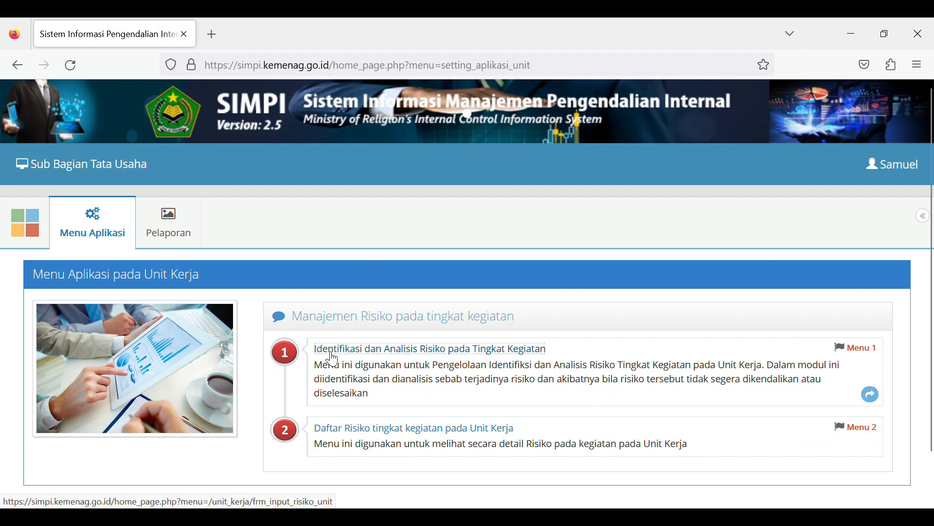
pyautogui.scroll(-3, 326, 357)
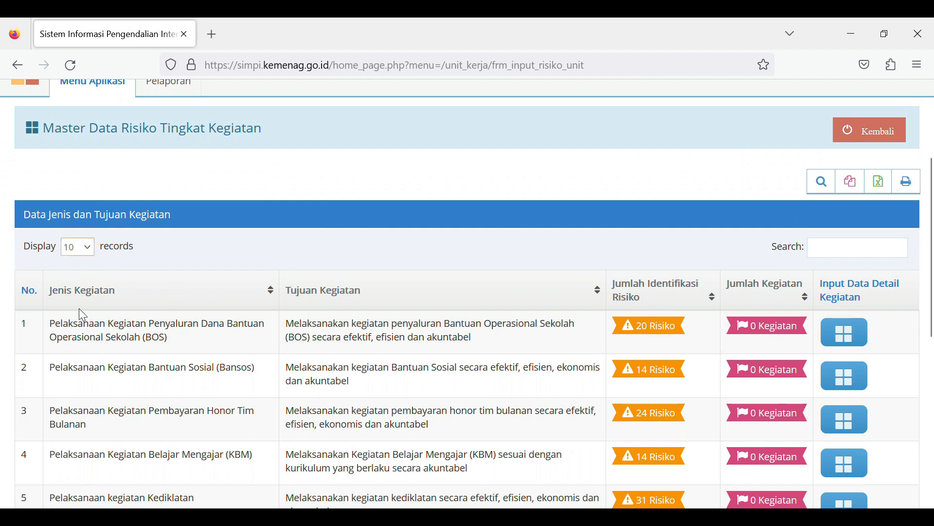
# - Show 100 records per page in the Data Jenis dan Tujuan Kegiatan table and look through the activity types
pyautogui.click(79, 308)
pyautogui.scroll(-5, 176, 314)
pyautogui.scroll(-5, 193, 322)
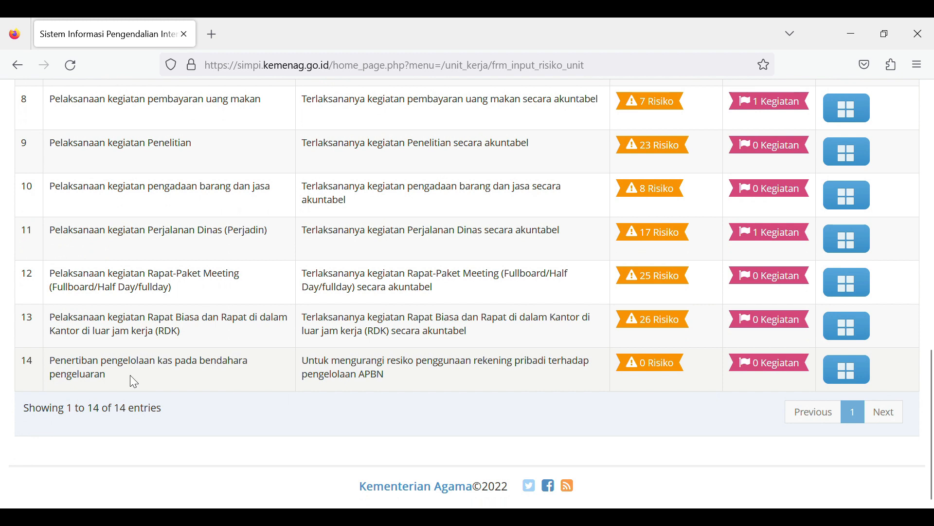
pyautogui.scroll(10, 629, 395)
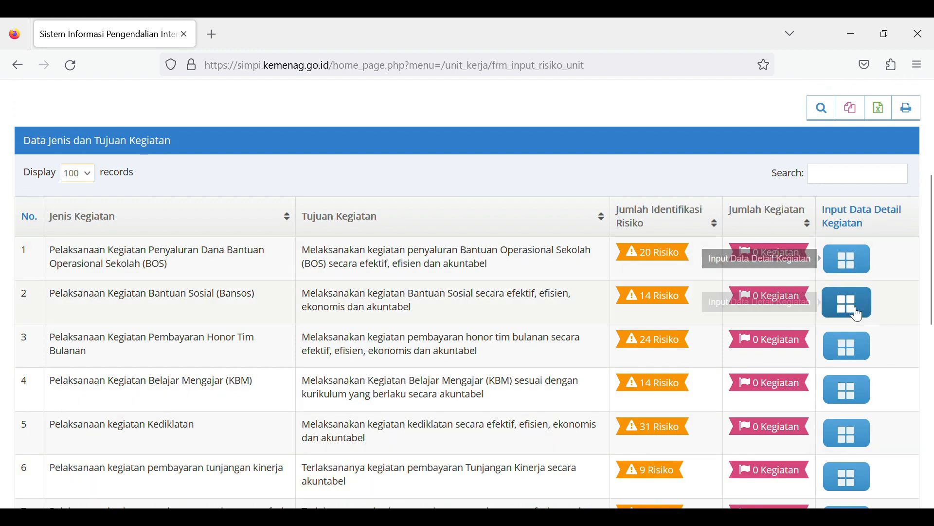
# - Open the detailed activity input for "Pelaksanaan kegiatan pembayaran uang makan"
pyautogui.scroll(-1, 850, 380)
pyautogui.scroll(-3, 851, 386)
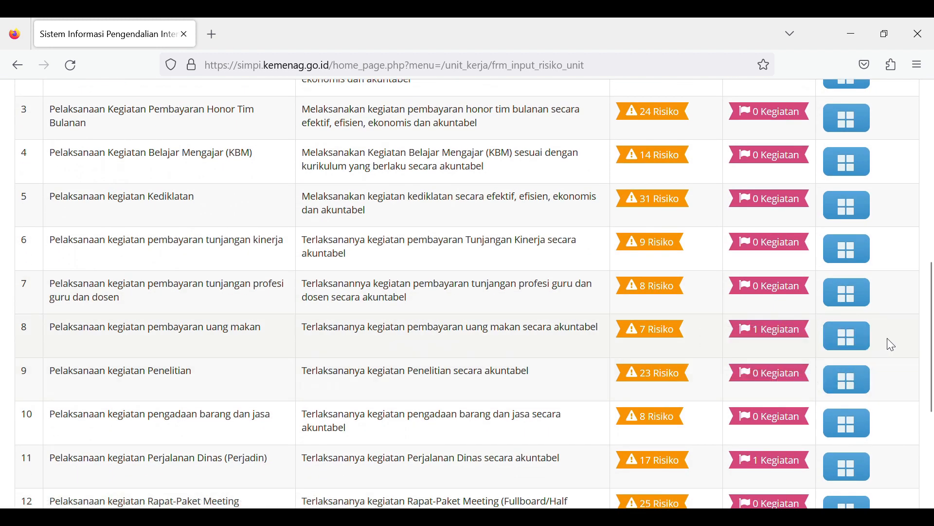
pyautogui.click(863, 347)
# - Inspect the blank add-activity form and the edit form of the Pelaksanaan Pembayaran Uang Makan activity, closing both without saving
pyautogui.scroll(-2, 547, 381)
pyautogui.click(165, 371)
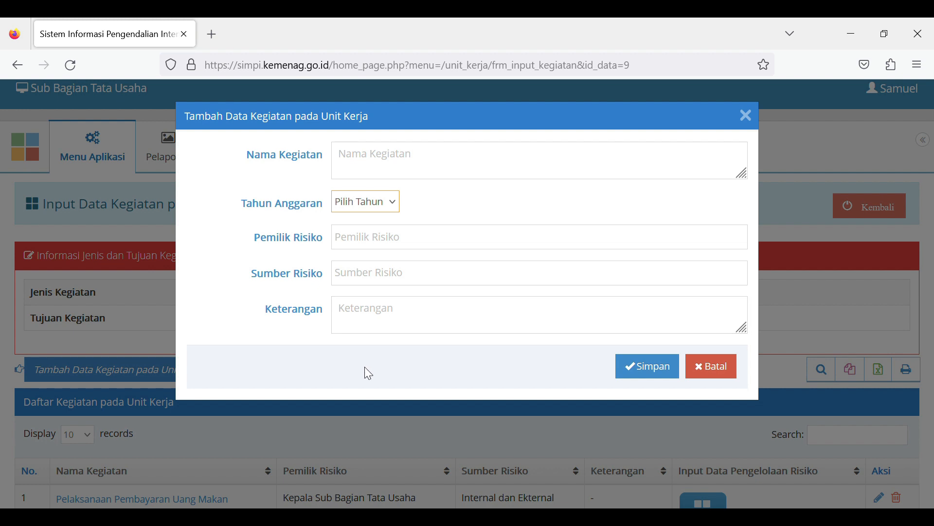
pyautogui.press('Escape')
pyautogui.scroll(-4, 366, 374)
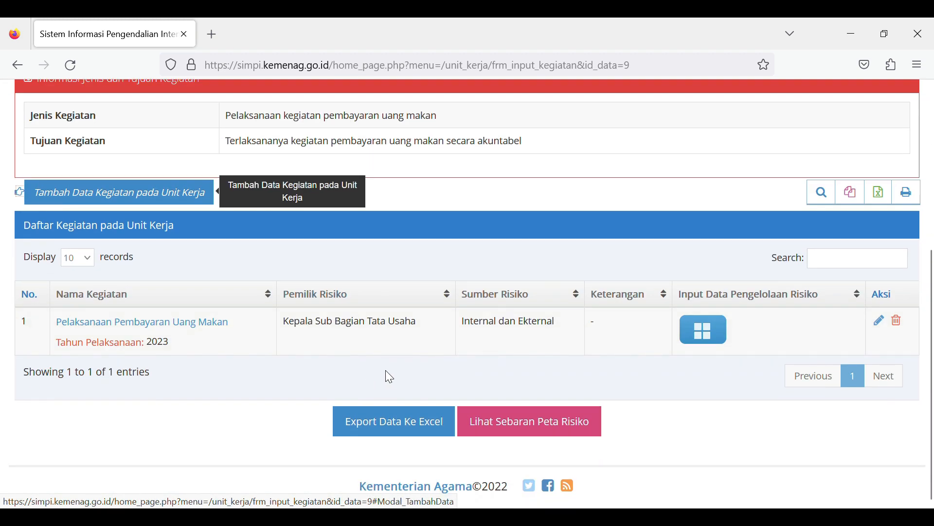
pyautogui.click(880, 322)
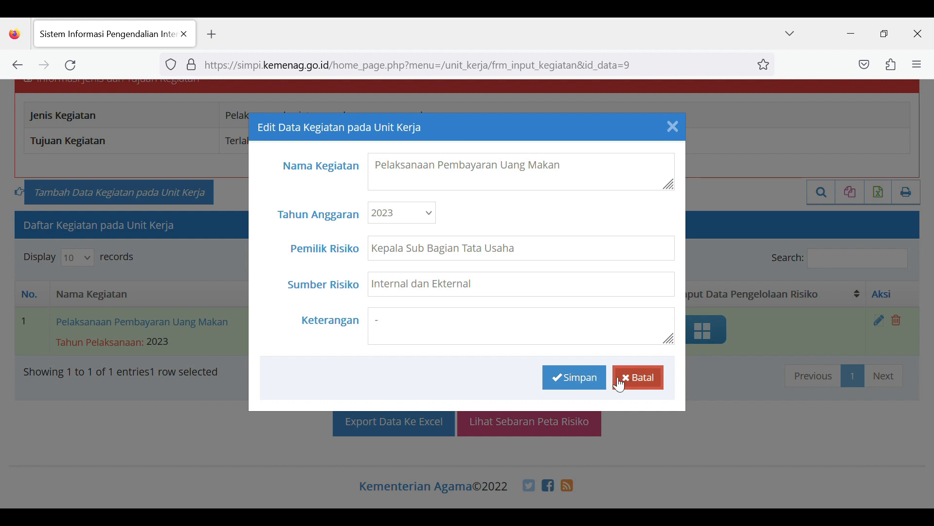
pyautogui.click(633, 386)
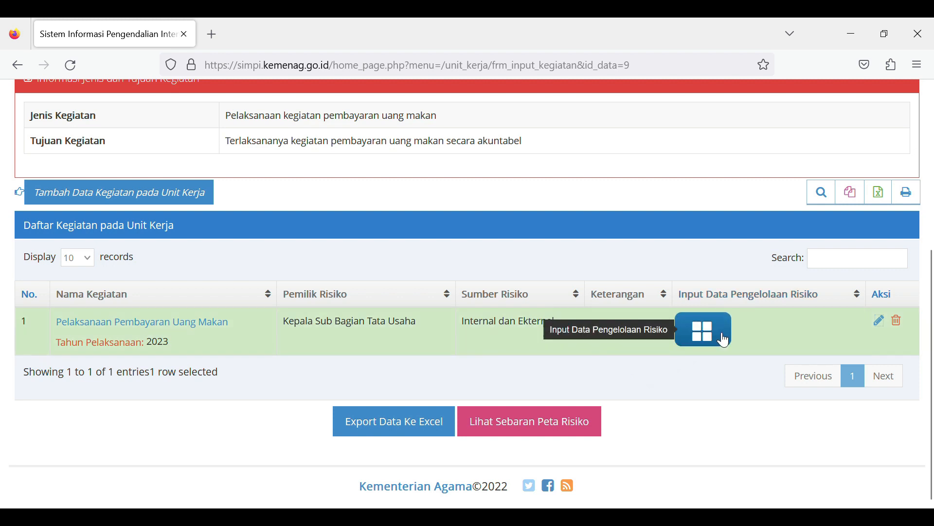
# - Open the risk management data of the Pelaksanaan Pembayaran Uang Makan activity and review its list of available risks
pyautogui.click(704, 331)
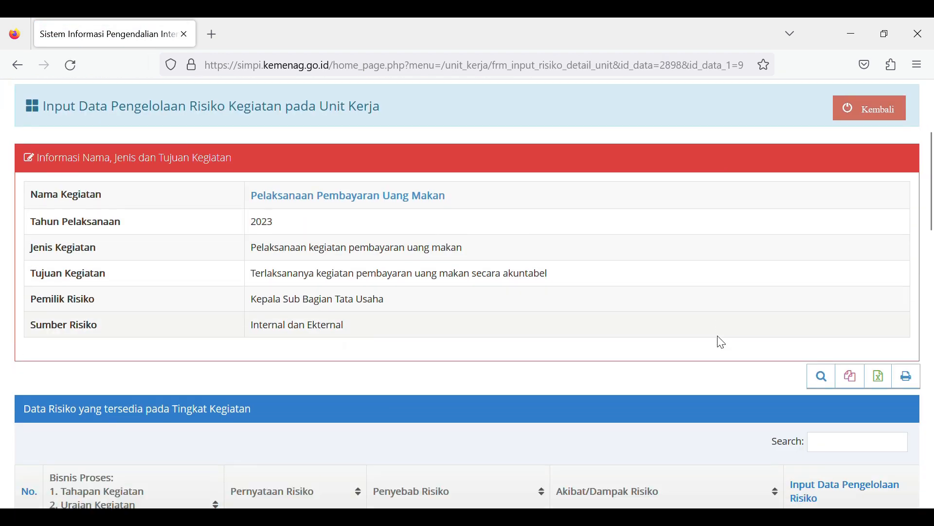
pyautogui.scroll(-6, 722, 343)
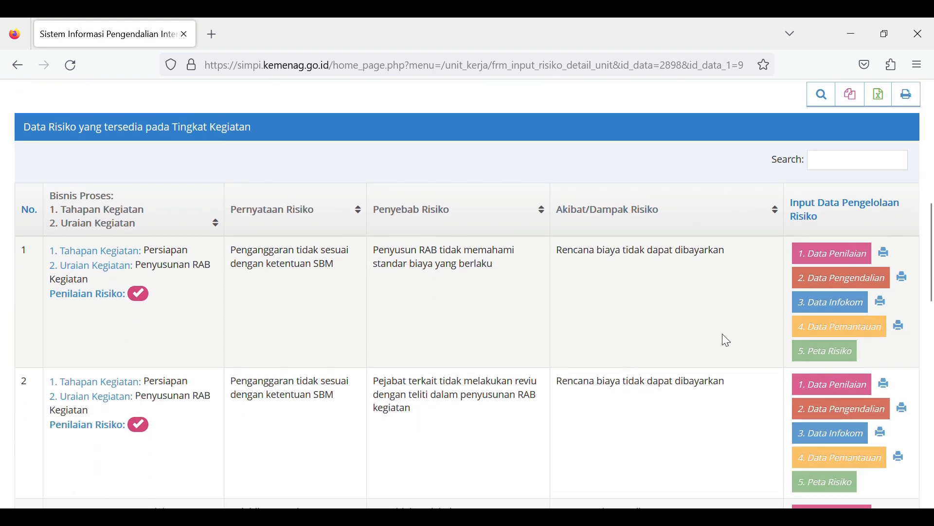
pyautogui.scroll(-14, 730, 337)
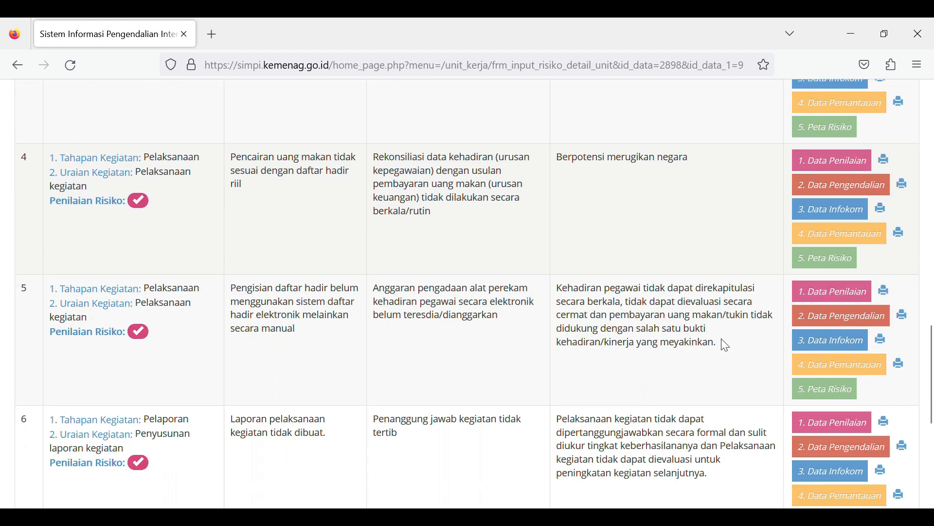
pyautogui.scroll(-2, 725, 346)
pyautogui.scroll(6, 725, 346)
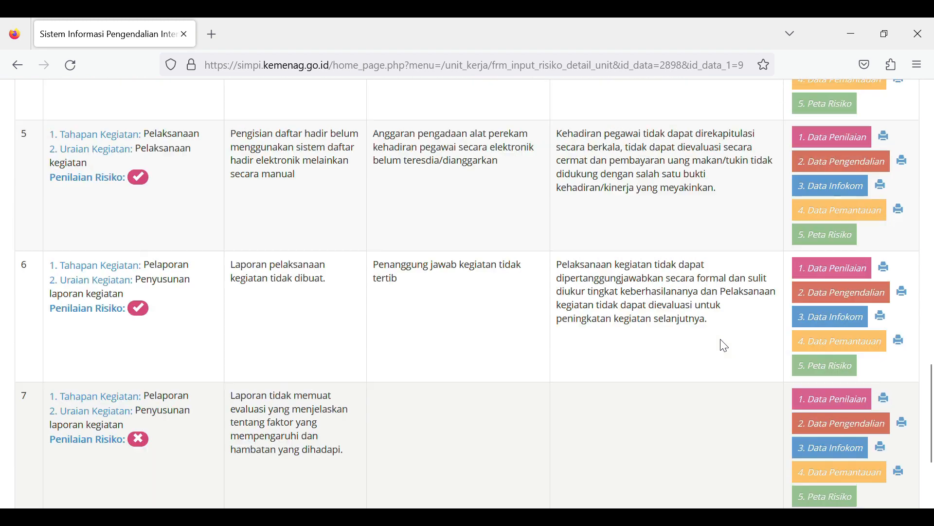
pyautogui.scroll(10, 725, 346)
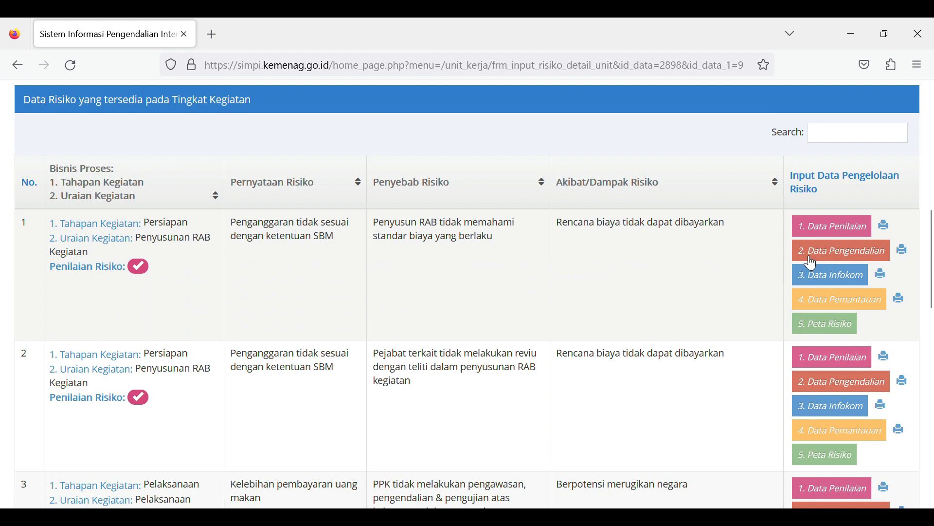
# - Examine the first risk's Data Penilaian, including the likelihood and impact scores and their scale weights, and close it without saving
pyautogui.click(829, 225)
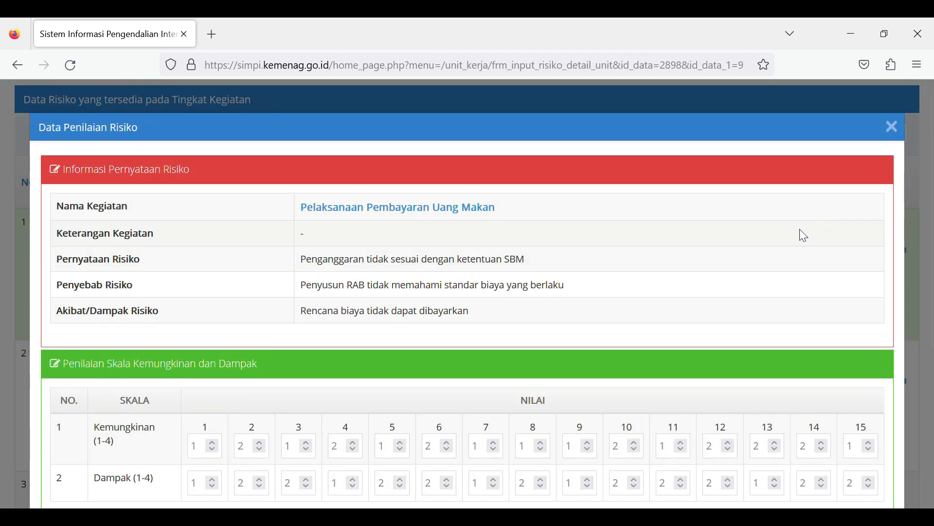
pyautogui.scroll(-3, 804, 237)
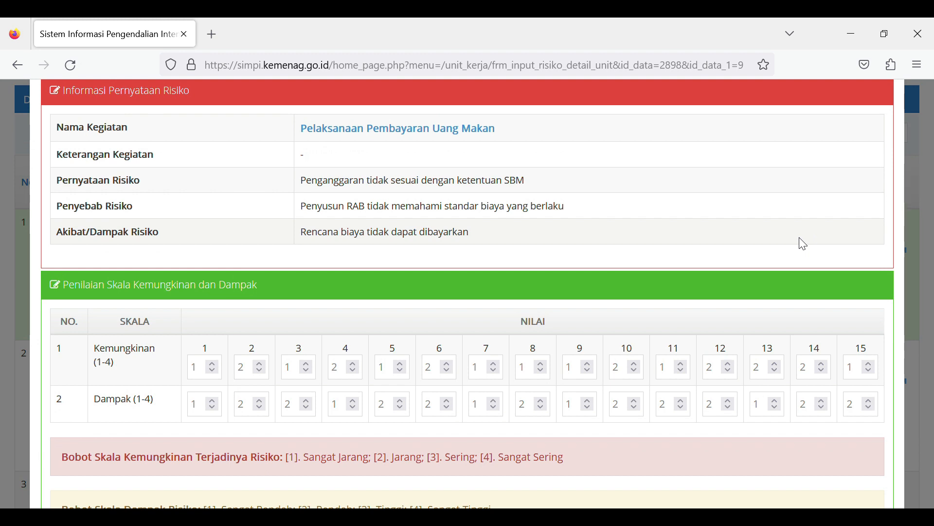
pyautogui.scroll(-3, 229, 419)
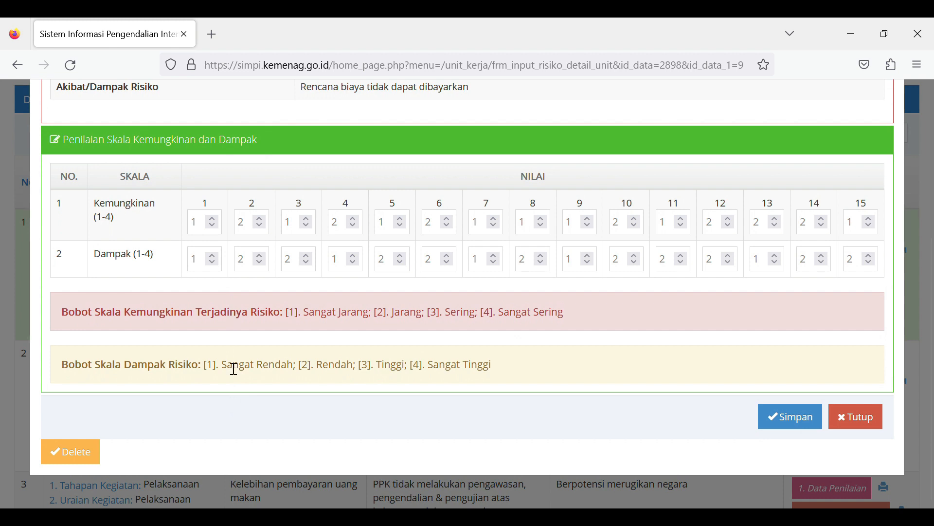
pyautogui.scroll(3, 195, 384)
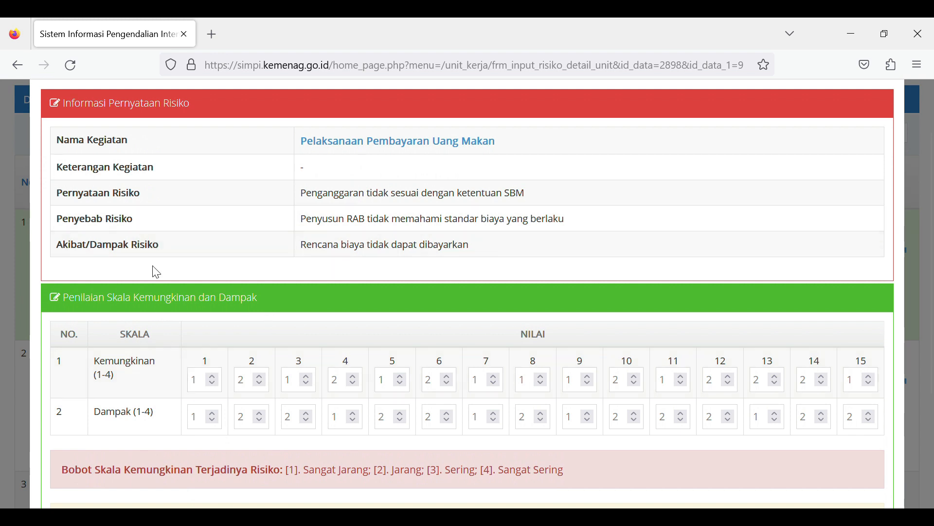
pyautogui.scroll(-3, 219, 303)
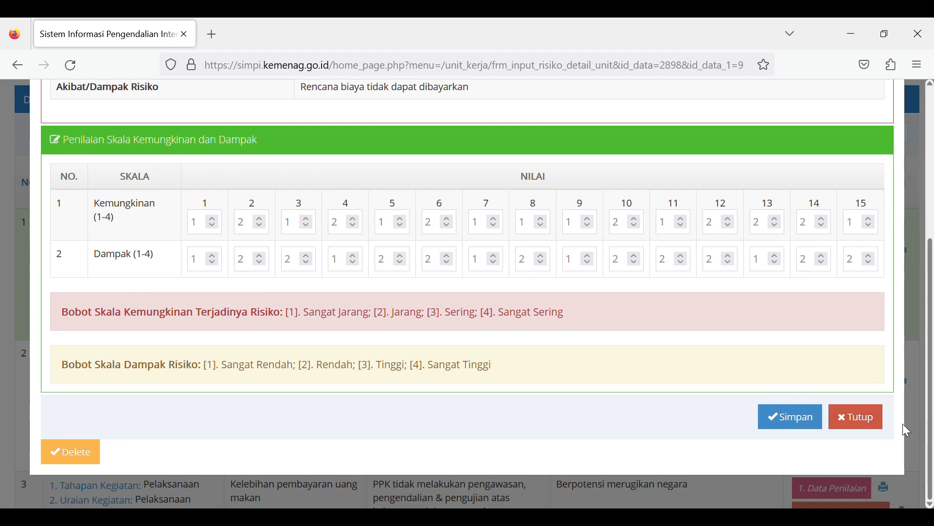
pyautogui.click(852, 419)
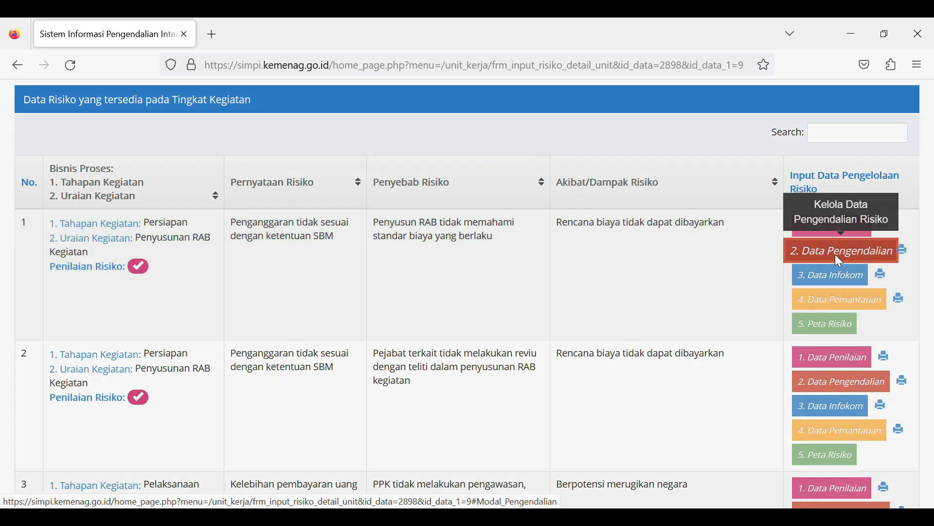
# - Examine the first risk's Data Pengendalian, enlarging the existing-controls text to read it in full, and close it without saving
pyautogui.click(835, 256)
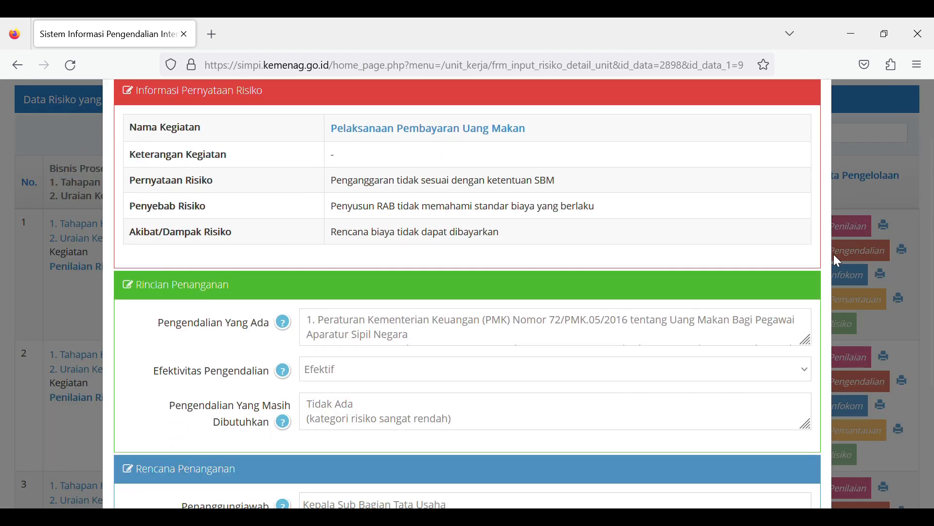
pyautogui.scroll(-3, 833, 254)
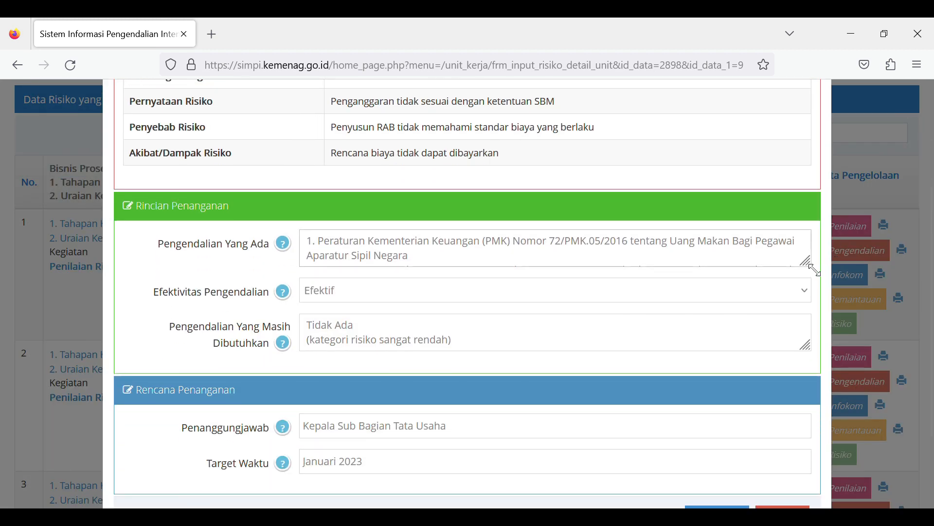
pyautogui.moveTo(810, 265); pyautogui.dragTo(820, 295)
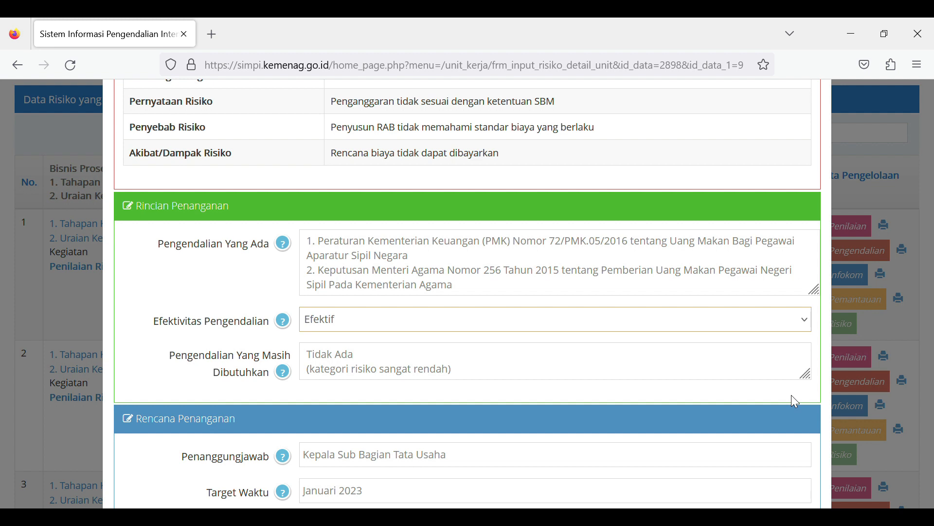
pyautogui.scroll(-3, 780, 418)
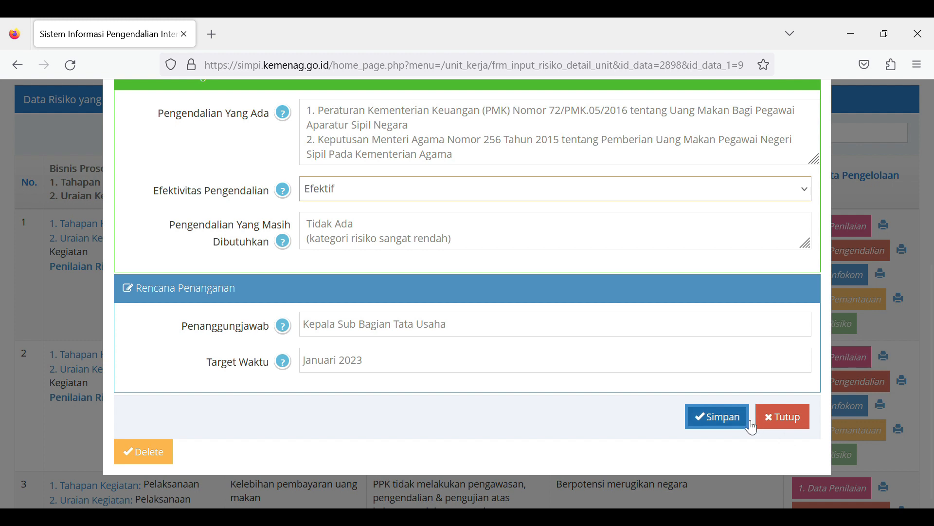
pyautogui.click(784, 423)
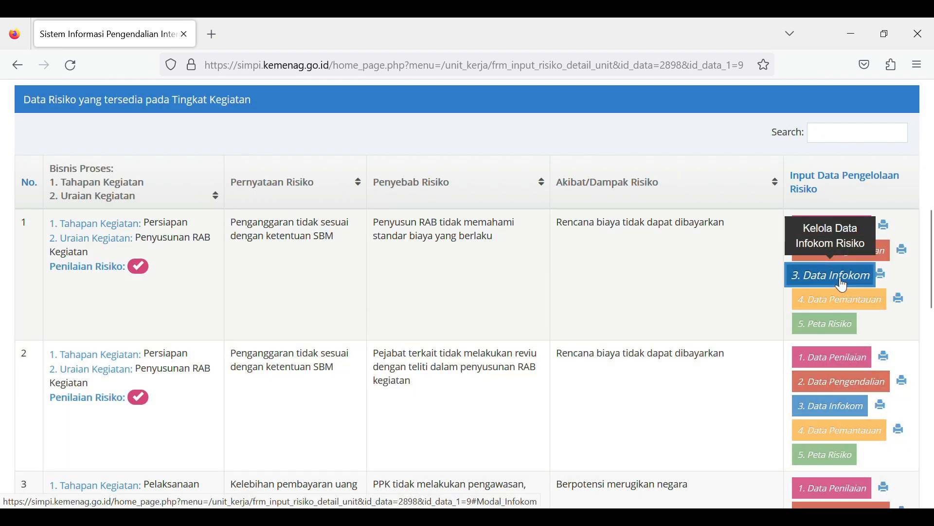
# - Examine the Rencana Tindak Infokom details in the first risk's Data Infokom and close the form without saving
pyautogui.click(845, 286)
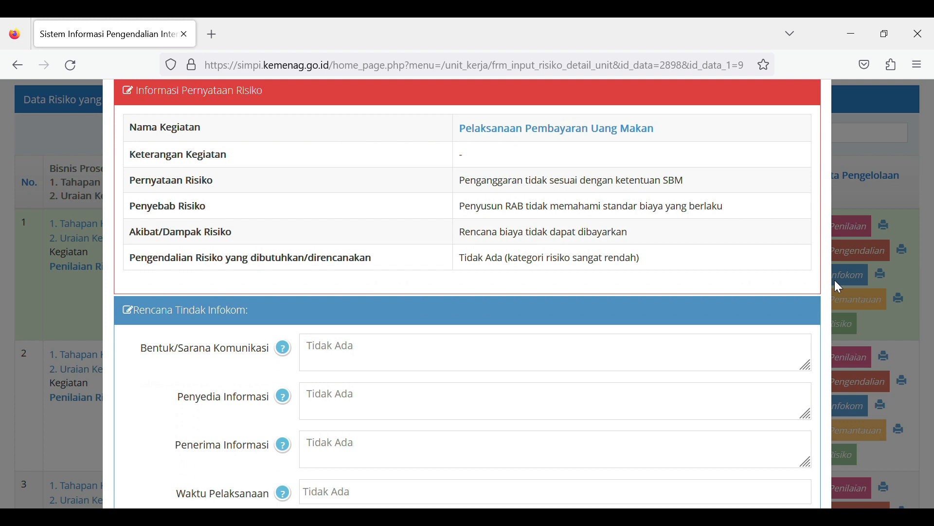
pyautogui.scroll(-3, 834, 280)
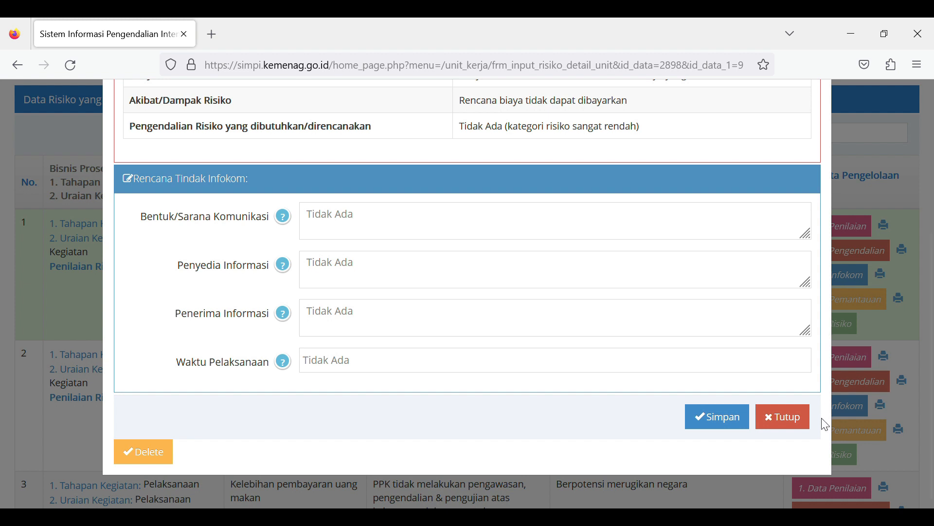
pyautogui.click(772, 424)
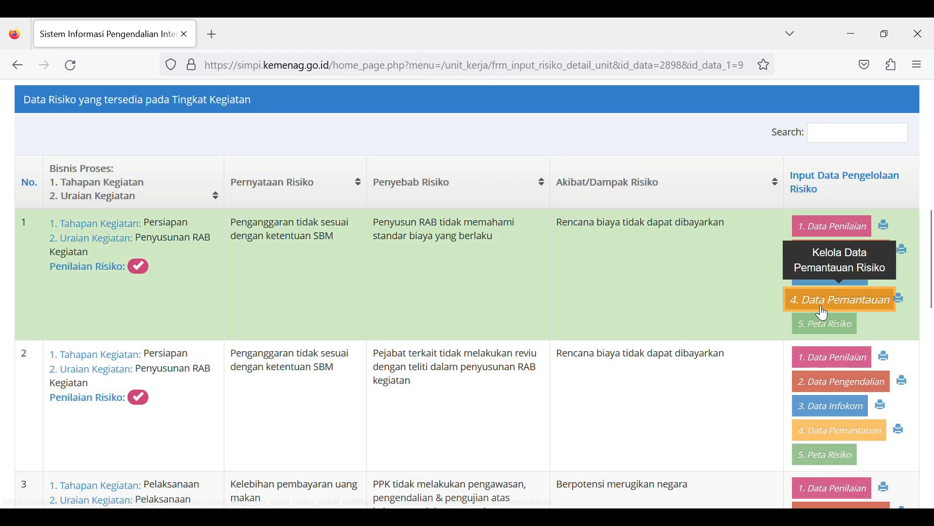
# - Examine the first risk's Data Pemantauan, including the planned control and the Rincian Pemantauan fields, and close the form
pyautogui.click(823, 310)
pyautogui.scroll(-2, 793, 311)
pyautogui.scroll(-2, 791, 310)
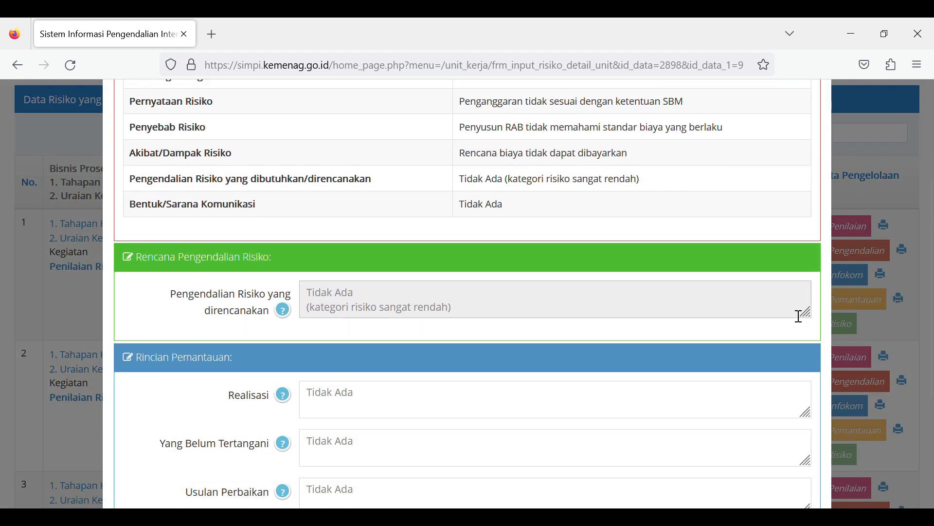
pyautogui.scroll(-4, 802, 317)
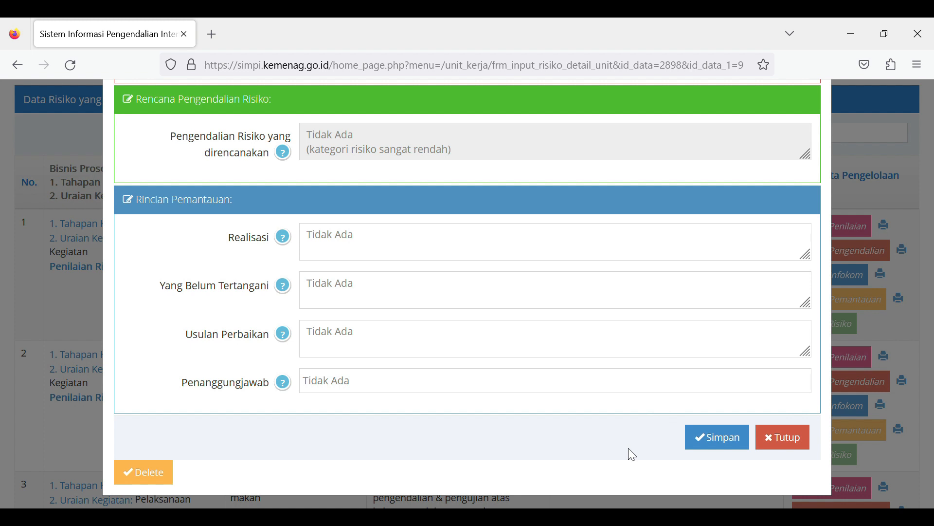
pyautogui.click(711, 444)
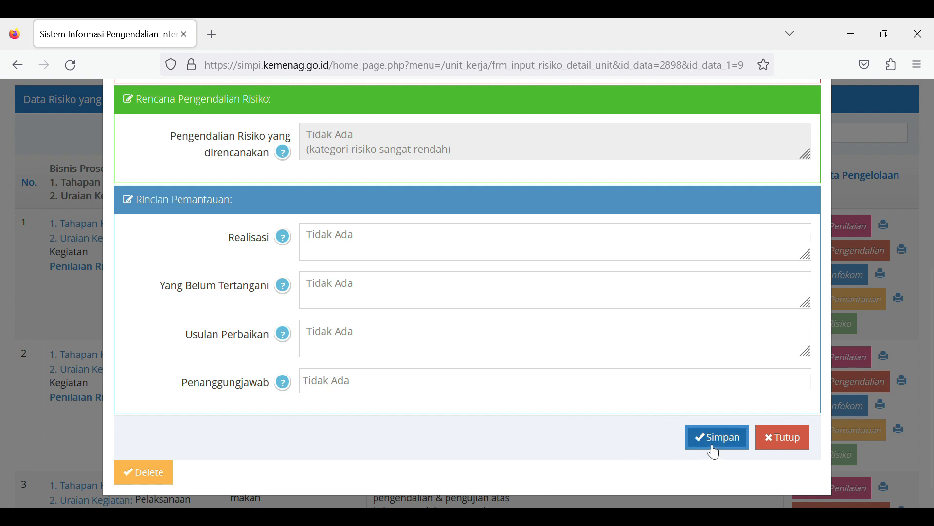
pyautogui.click(793, 444)
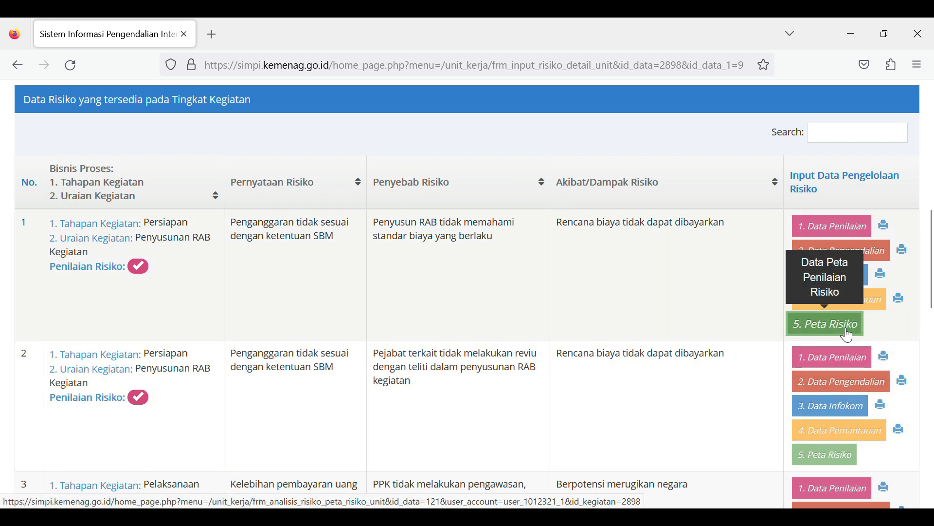
# - Examine the first risk's Peta Risiko, including its scale scores, assessment result and risk map diagram, and return to the risk list
pyautogui.click(848, 333)
pyautogui.scroll(-5, 841, 328)
pyautogui.scroll(-3, 840, 327)
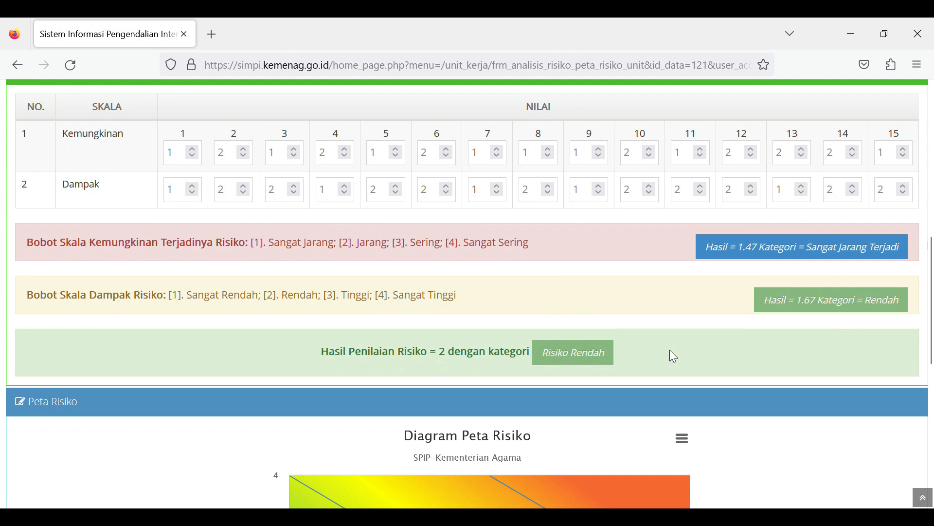
pyautogui.scroll(-5, 670, 351)
pyautogui.scroll(-4, 673, 357)
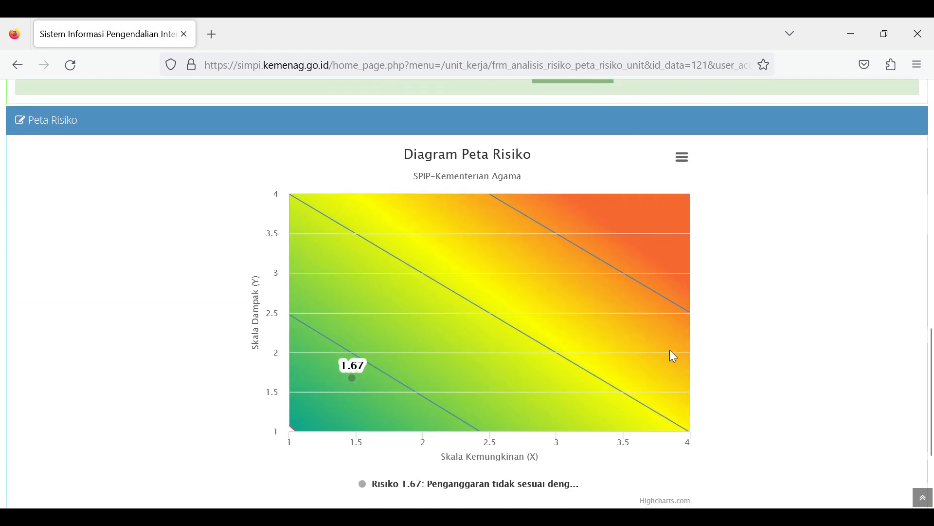
pyautogui.scroll(2, 673, 357)
pyautogui.scroll(1, 674, 357)
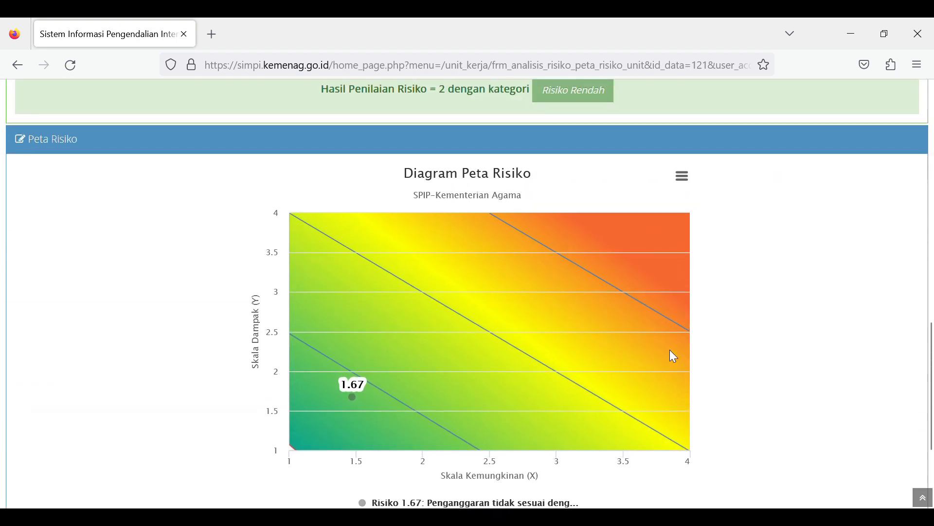
pyautogui.scroll(4, 672, 354)
pyautogui.scroll(8, 675, 356)
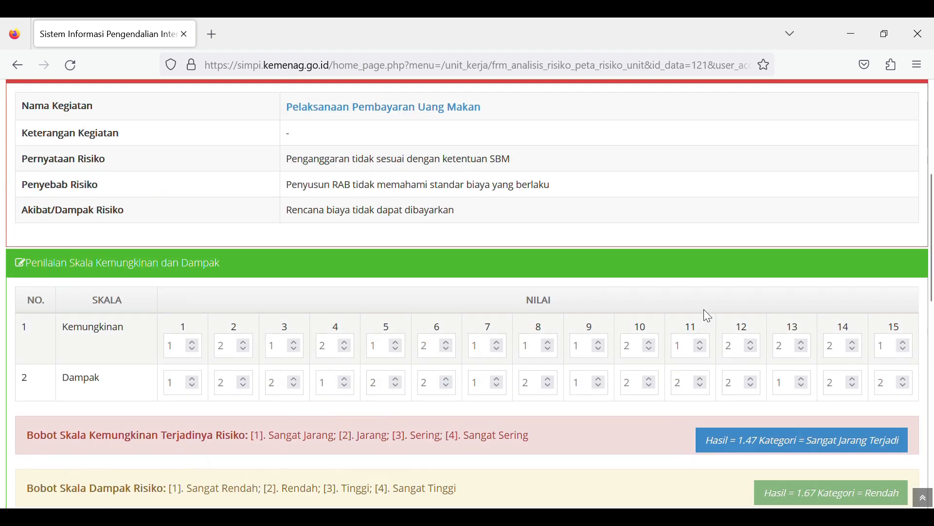
pyautogui.click(834, 190)
# - Generate the printable Dokumen Pengendalian Risiko for the activity's risks as a PDF
pyautogui.scroll(-10, 655, 290)
pyautogui.scroll(-3, 643, 307)
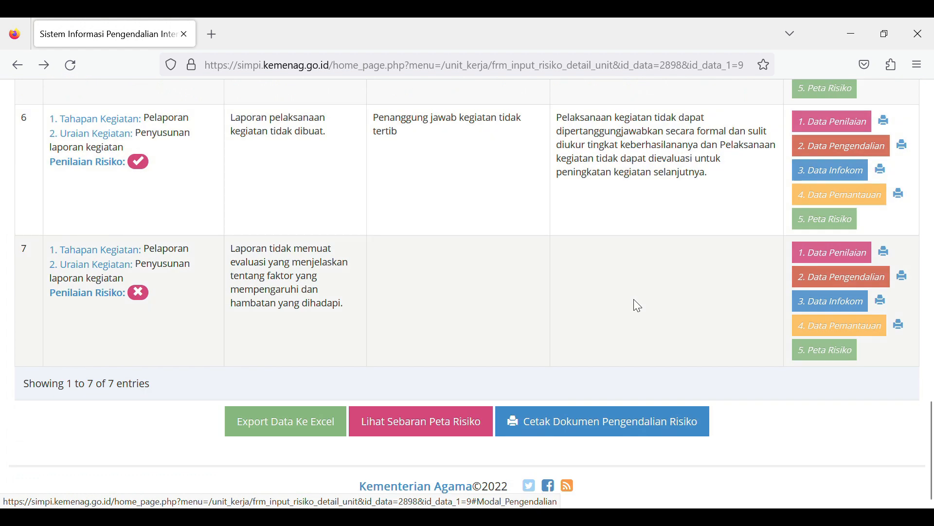
pyautogui.click(628, 439)
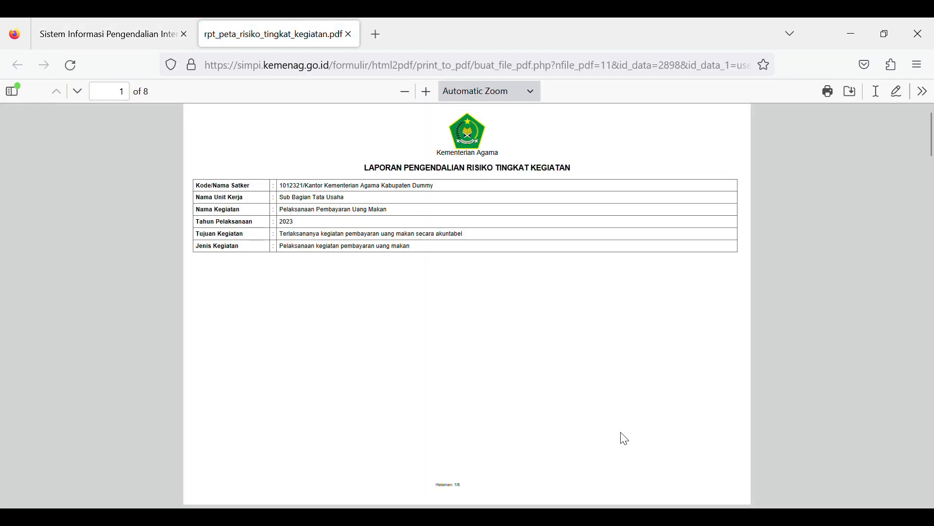
# - Review the risk control report through to the Pemilik Risiko signature block on its last page
pyautogui.scroll(-10, 624, 438)
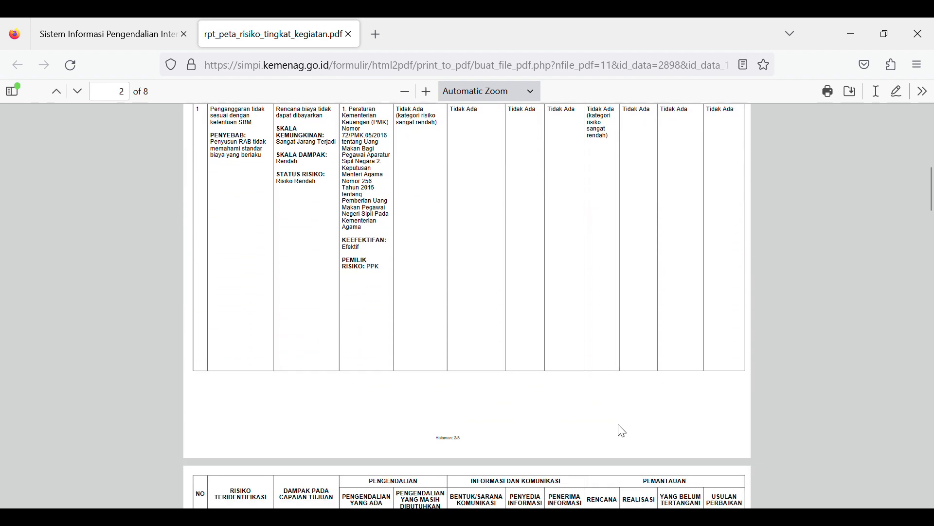
pyautogui.scroll(-10, 623, 430)
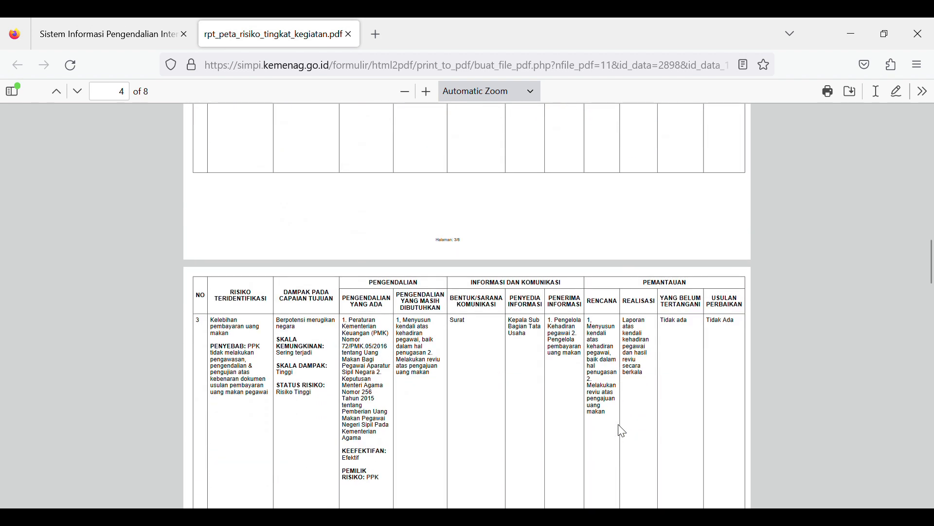
pyautogui.scroll(-10, 622, 430)
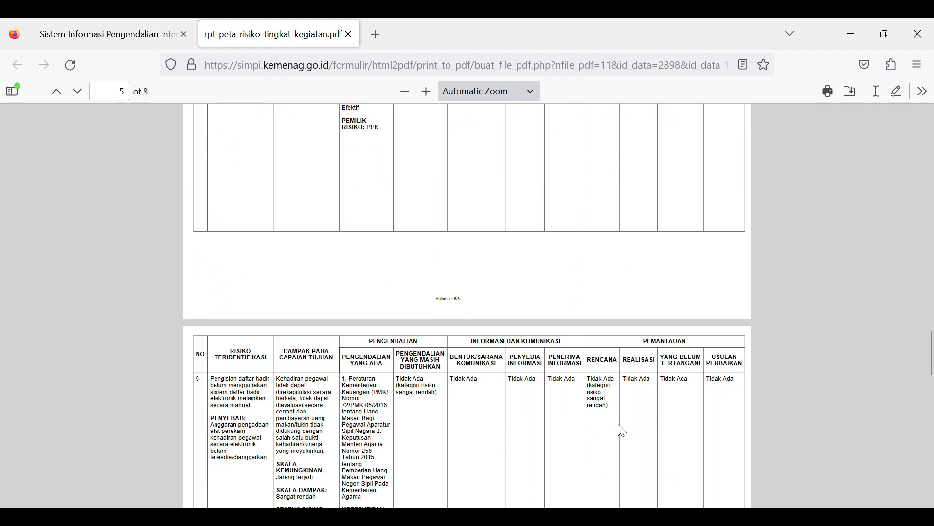
pyautogui.scroll(-10, 622, 430)
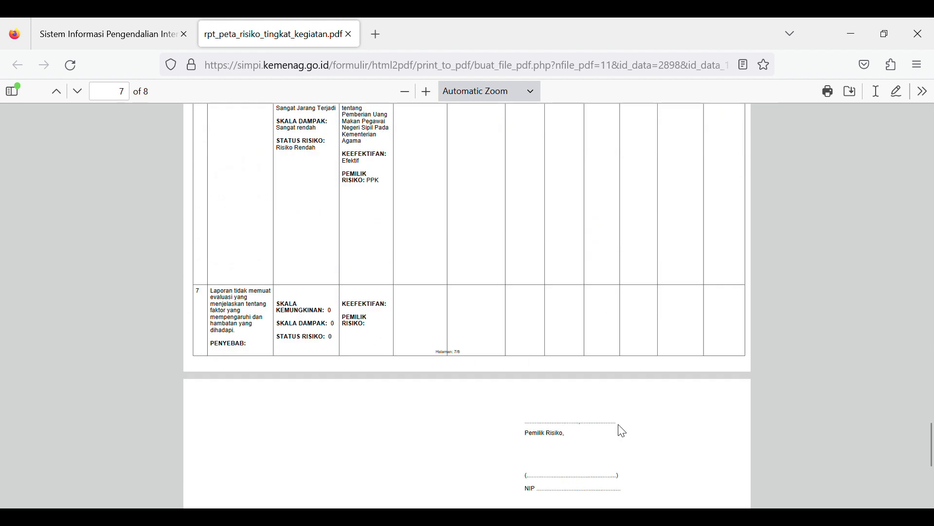
pyautogui.scroll(-1, 623, 431)
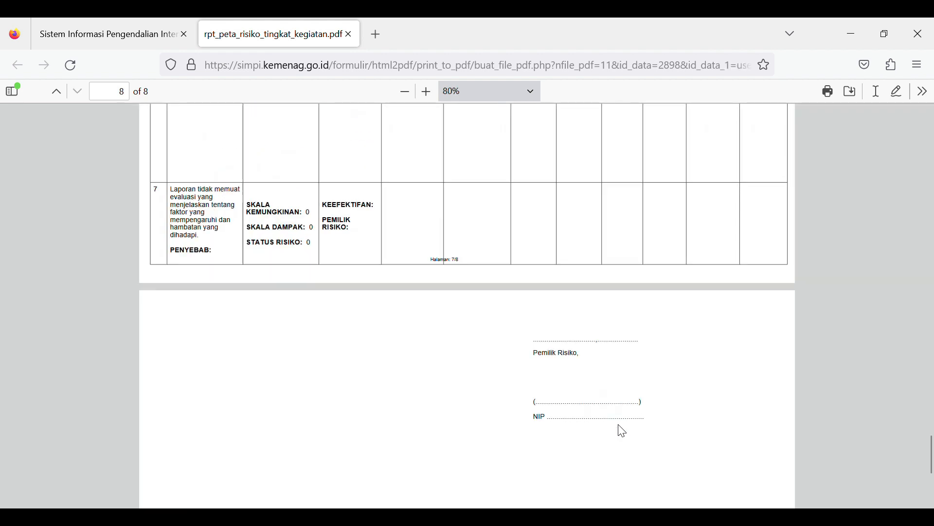
pyautogui.scroll(2, 625, 431)
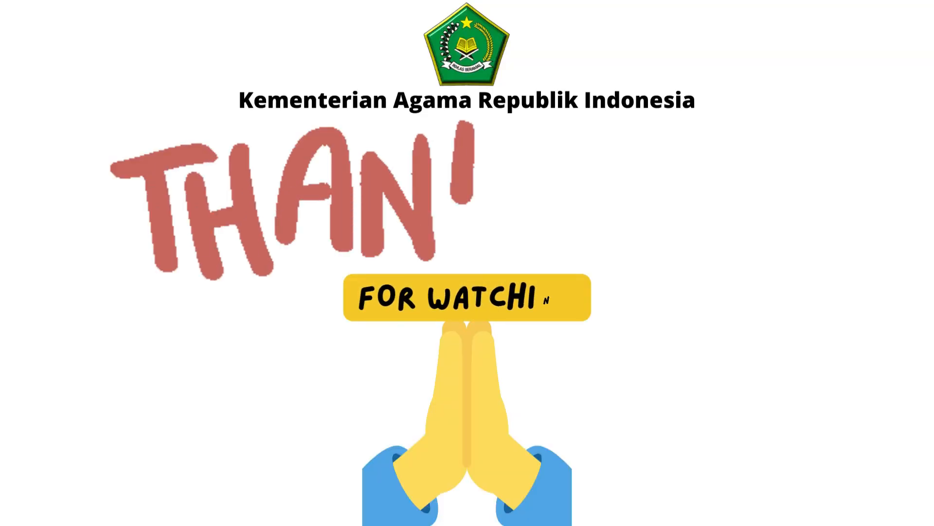